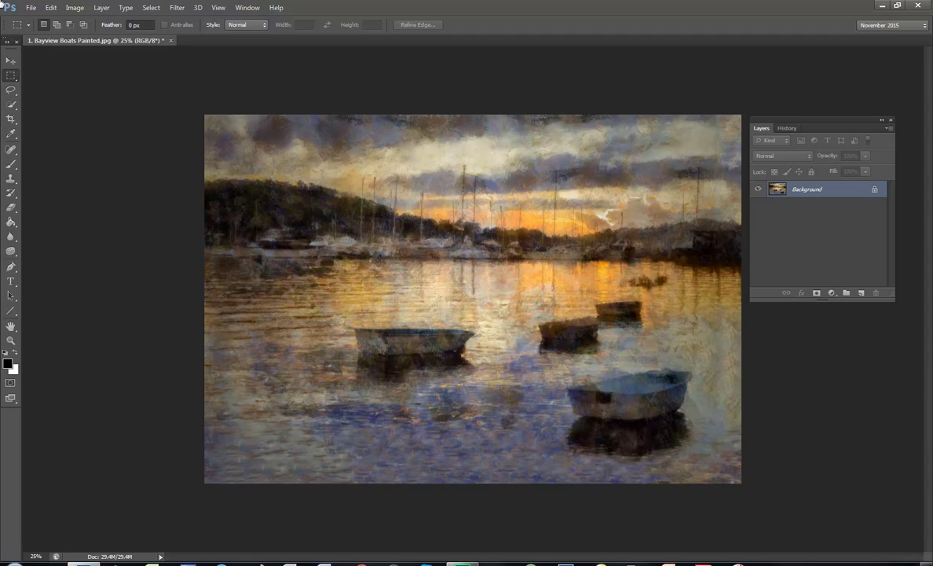
# Convert the locked Background layer of the harbour photo into an editable Layer 0.
pyautogui.doubleClick(809, 189)
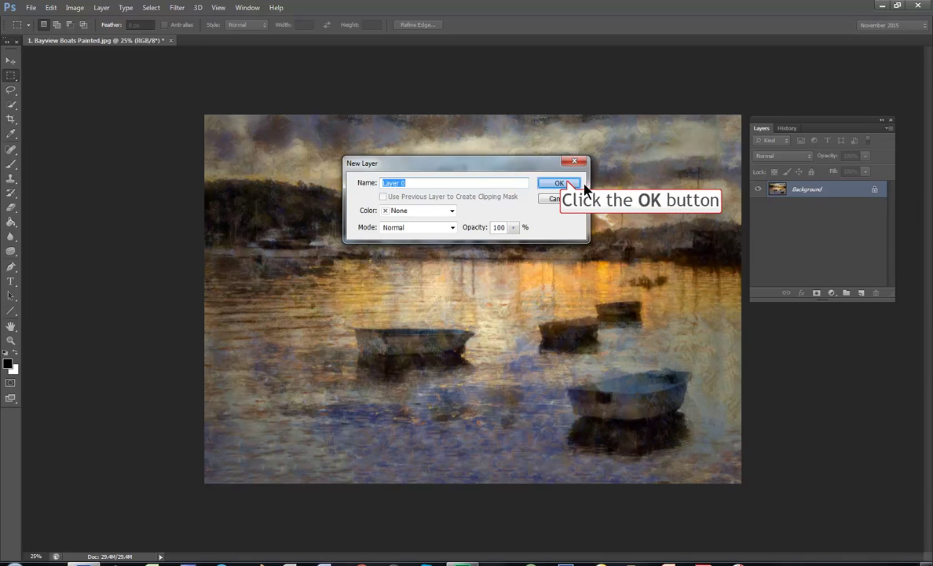
pyautogui.click(567, 183)
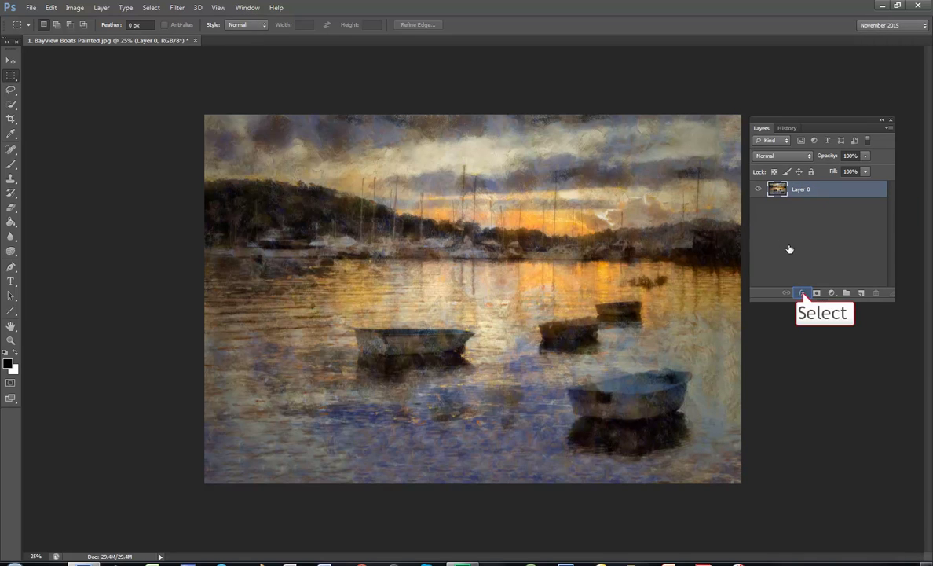
# Give Layer 0 a thick black Stroke effect positioned Inside as the photo border.
pyautogui.click(802, 293)
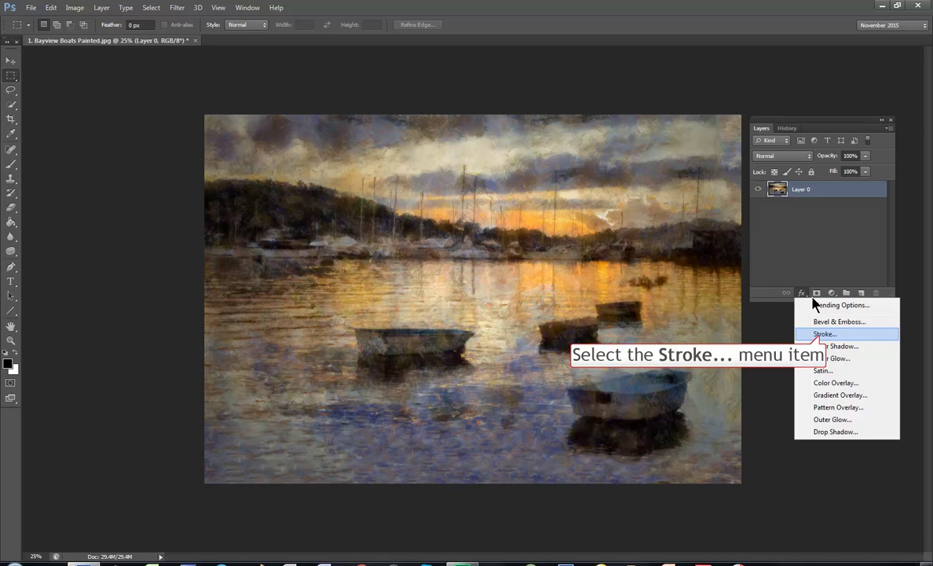
pyautogui.click(821, 335)
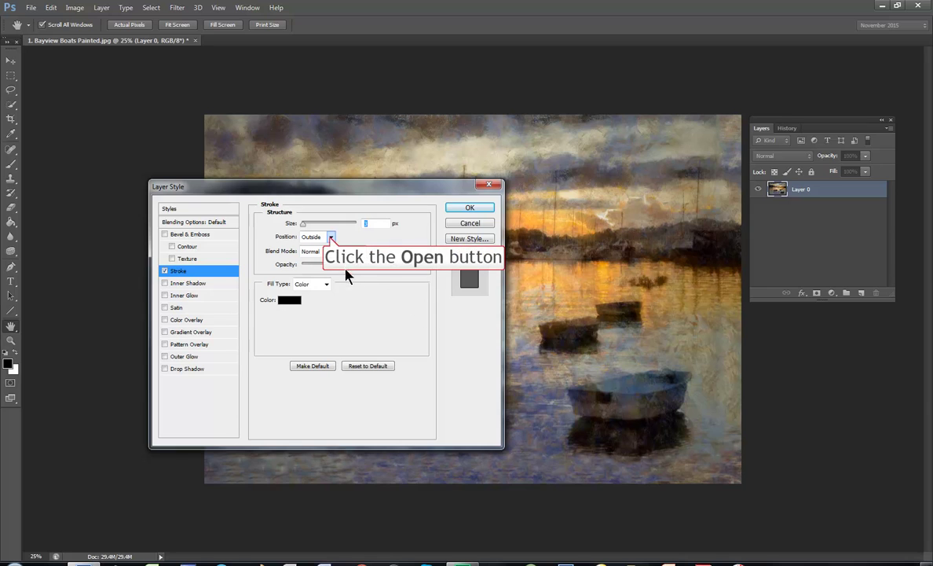
pyautogui.click(331, 236)
pyautogui.click(309, 254)
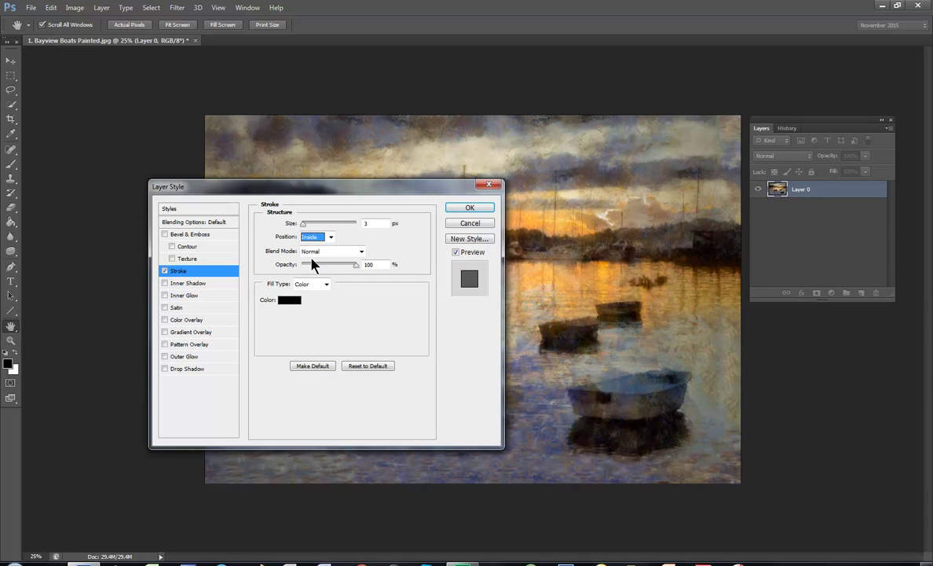
pyautogui.moveTo(303, 224); pyautogui.dragTo(347, 226)
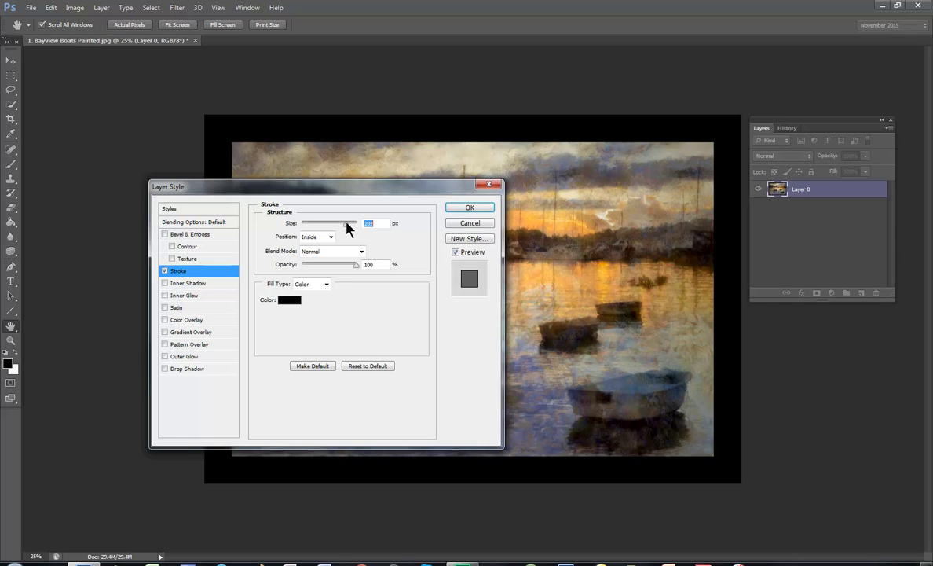
pyautogui.click(470, 208)
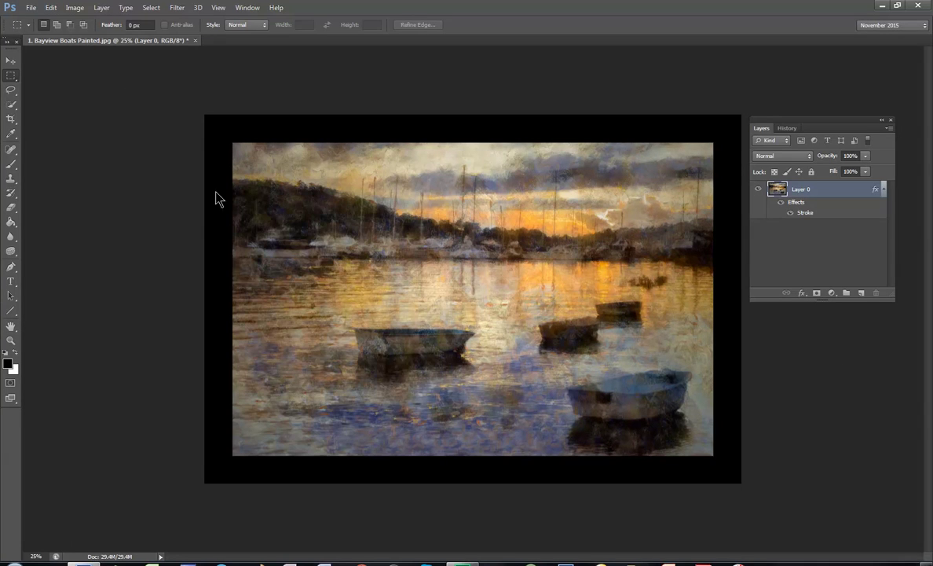
pyautogui.rightClick(11, 76)
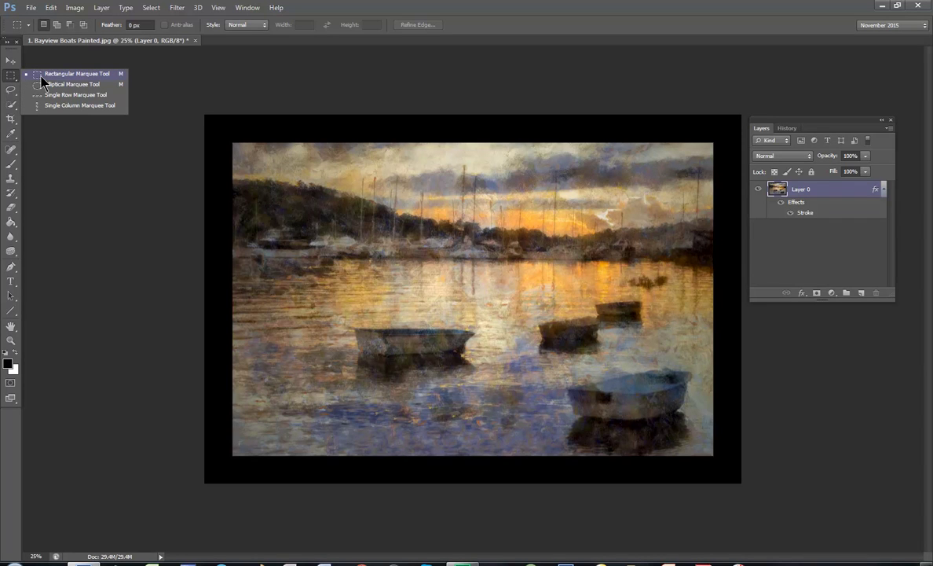
# Marquee the photo inside the black border and invert the selection to the outer band.
pyautogui.click(41, 76)
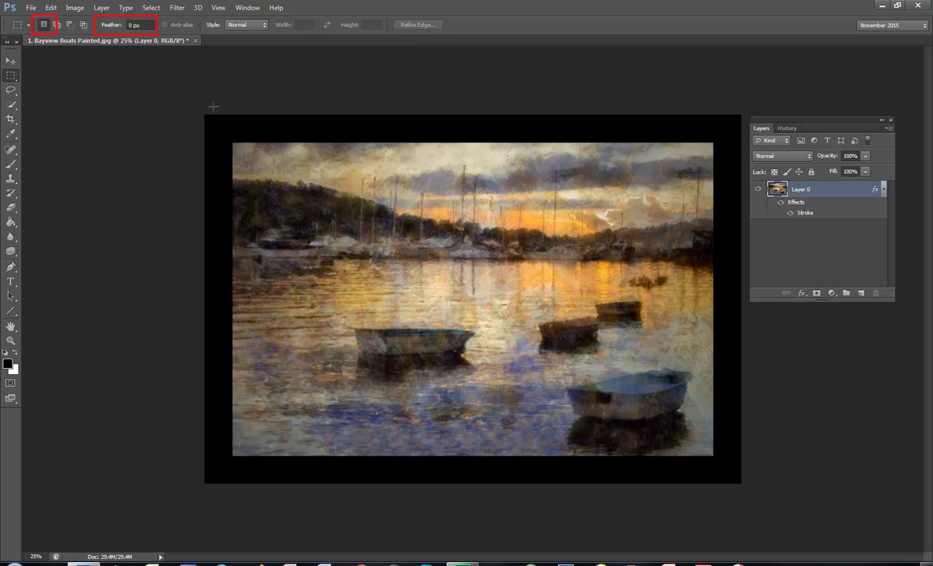
pyautogui.moveTo(231, 141)
pyautogui.mouseDown()
pyautogui.moveTo(323, 192)
pyautogui.moveTo(560, 373)
pyautogui.moveTo(675, 446)
pyautogui.moveTo(713, 454)
pyautogui.mouseUp()
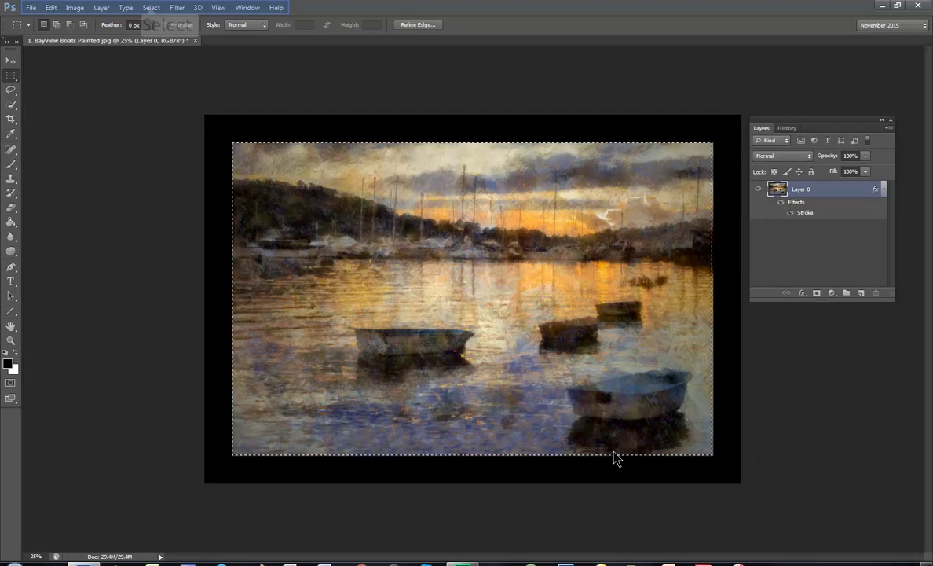
pyautogui.click(151, 7)
pyautogui.click(159, 52)
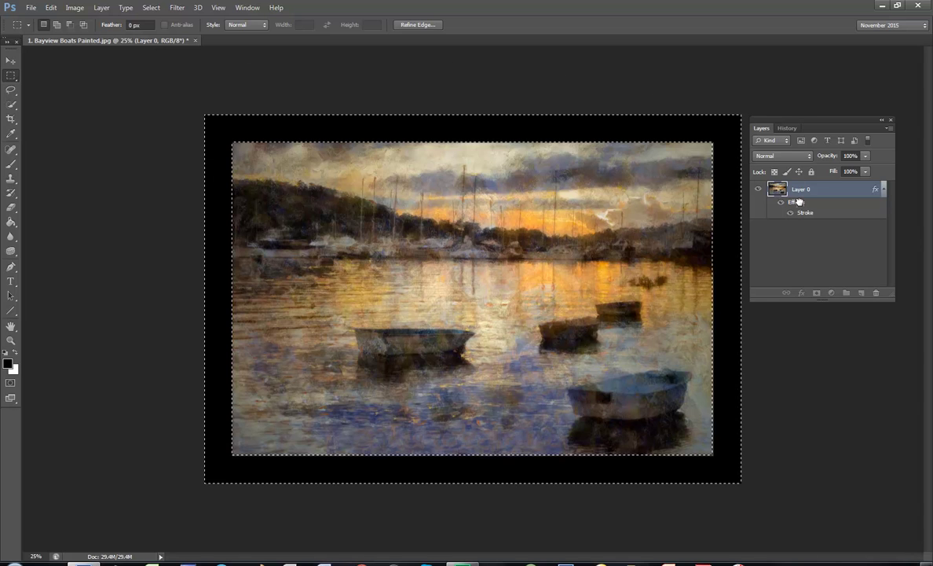
# Delete the Stroke effect, copy the border band to Layer 1, and hide Layer 0.
pyautogui.moveTo(798, 204)
pyautogui.mouseDown()
pyautogui.moveTo(881, 284)
pyautogui.moveTo(877, 293)
pyautogui.mouseUp()
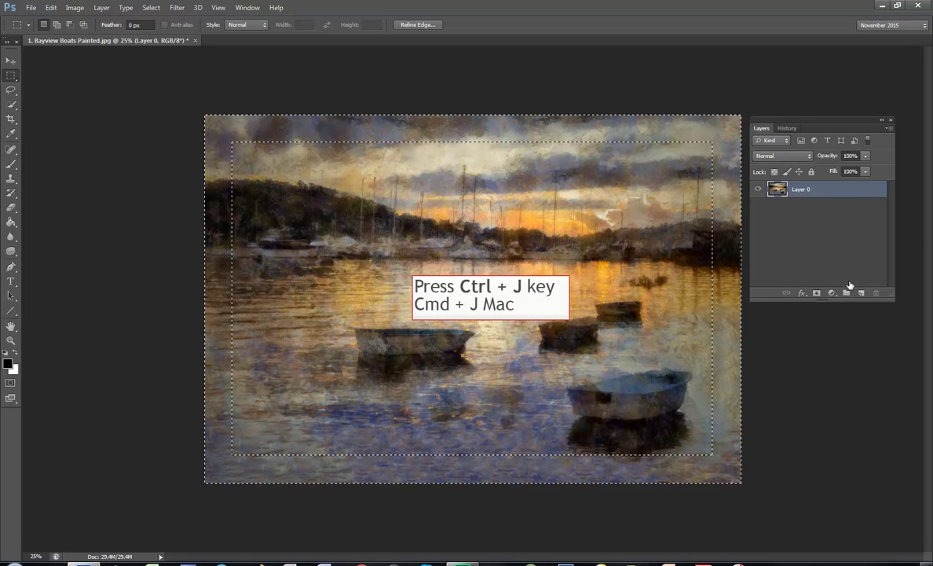
pyautogui.hotkey('ctrl', 'j')
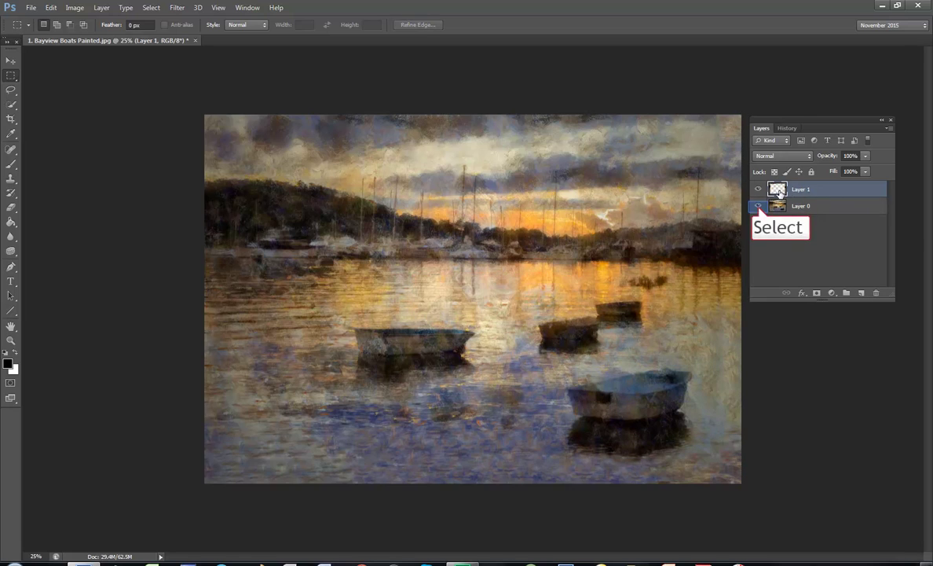
pyautogui.click(758, 206)
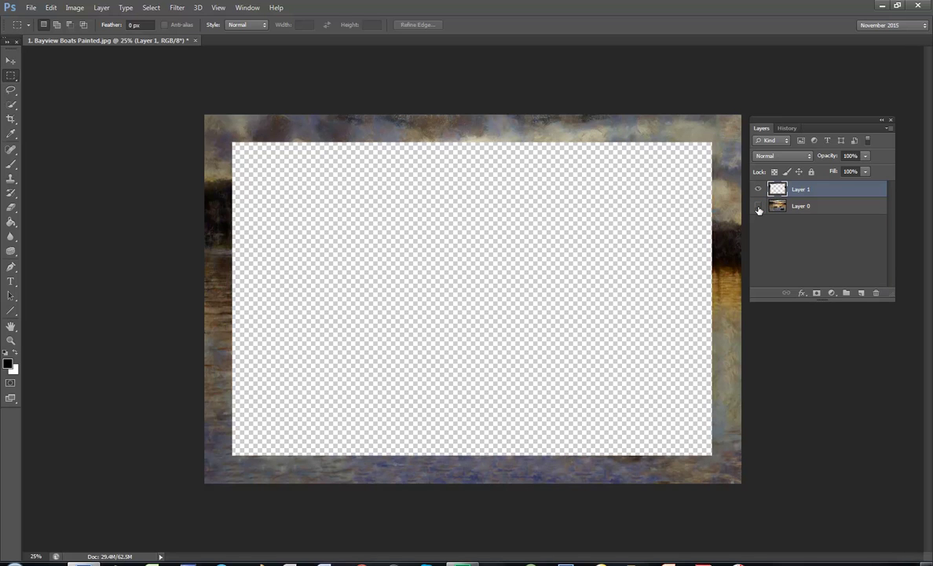
# Give Layer 1 a Pillow Emboss Bevel & Emboss effect with size 46 px.
pyautogui.click(802, 293)
pyautogui.click(829, 322)
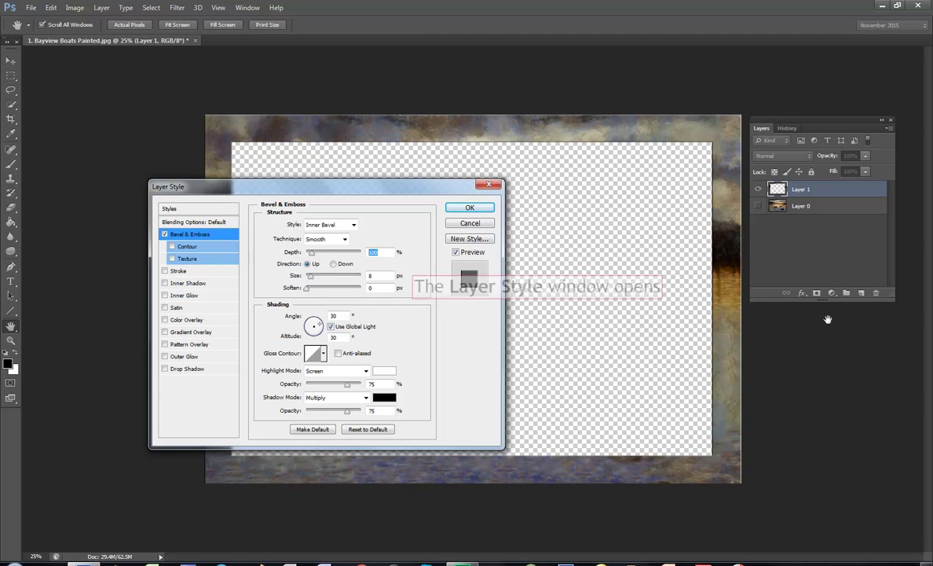
pyautogui.click(353, 225)
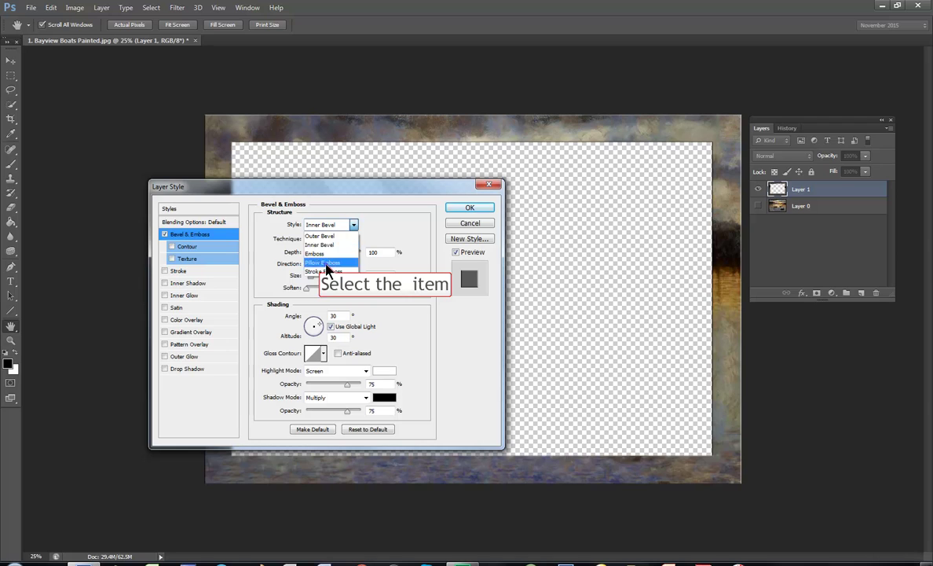
pyautogui.click(328, 263)
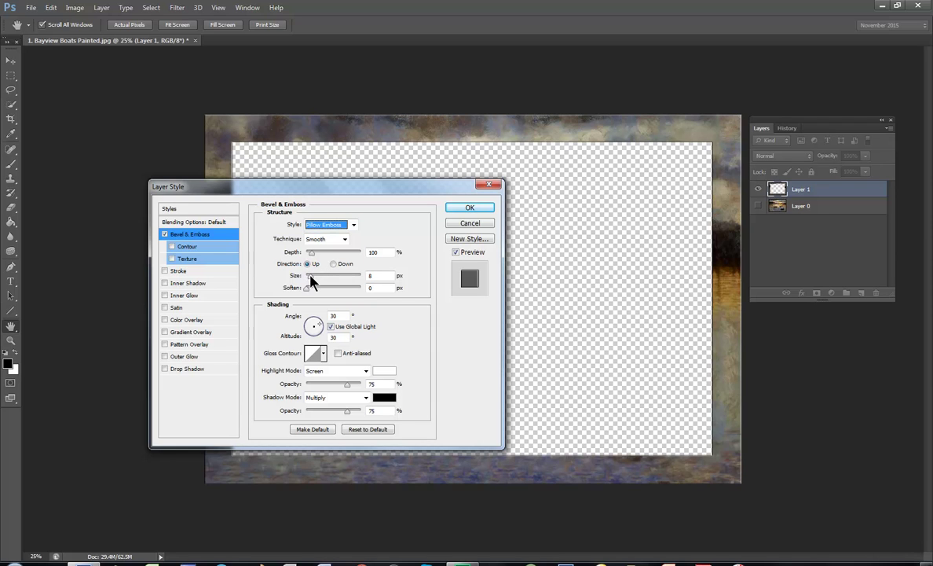
pyautogui.moveTo(310, 274)
pyautogui.mouseDown()
pyautogui.moveTo(321, 275)
pyautogui.moveTo(315, 252)
pyautogui.moveTo(327, 256)
pyautogui.moveTo(313, 256)
pyautogui.mouseUp()
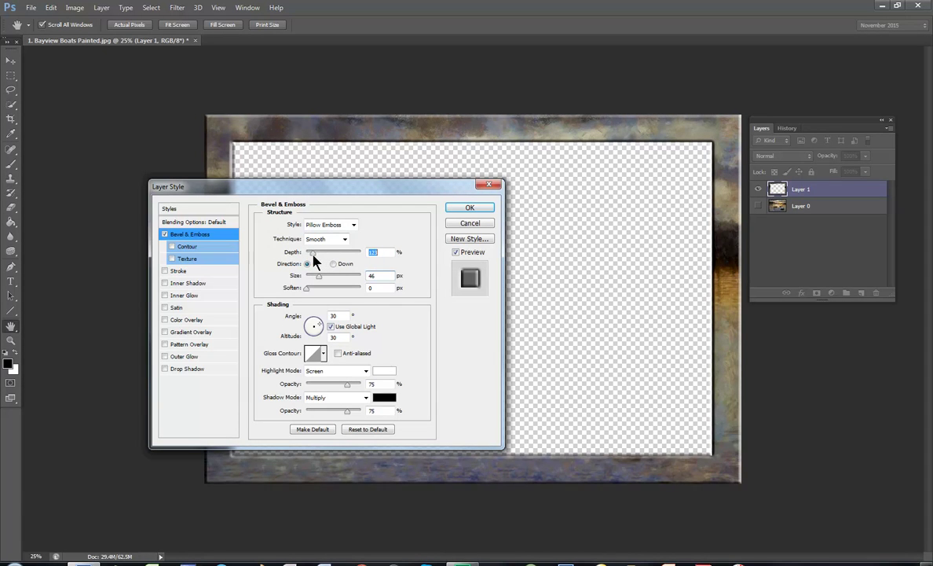
pyautogui.click(470, 207)
pyautogui.press('m')
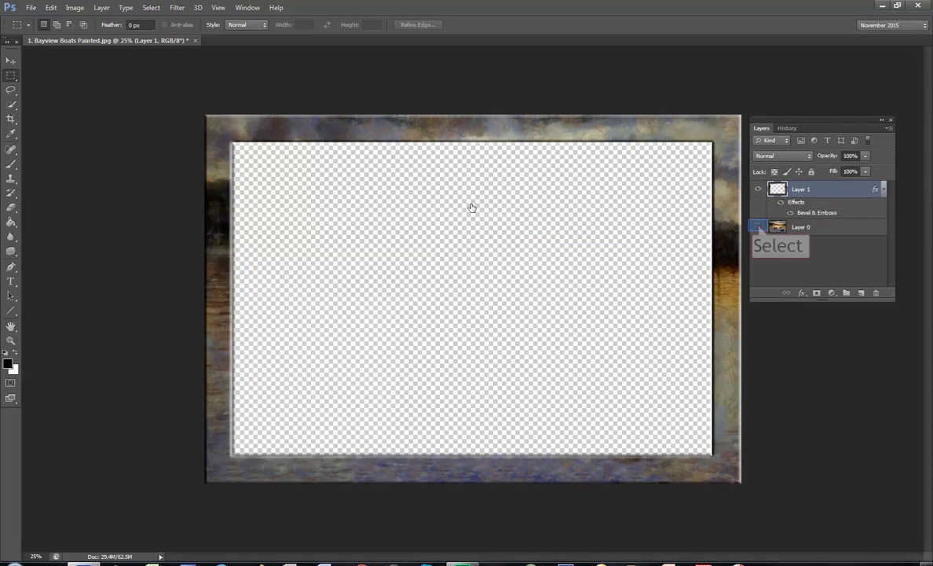
# Show Layer 0 again and load Layer 1's border strip as a selection.
pyautogui.click(758, 227)
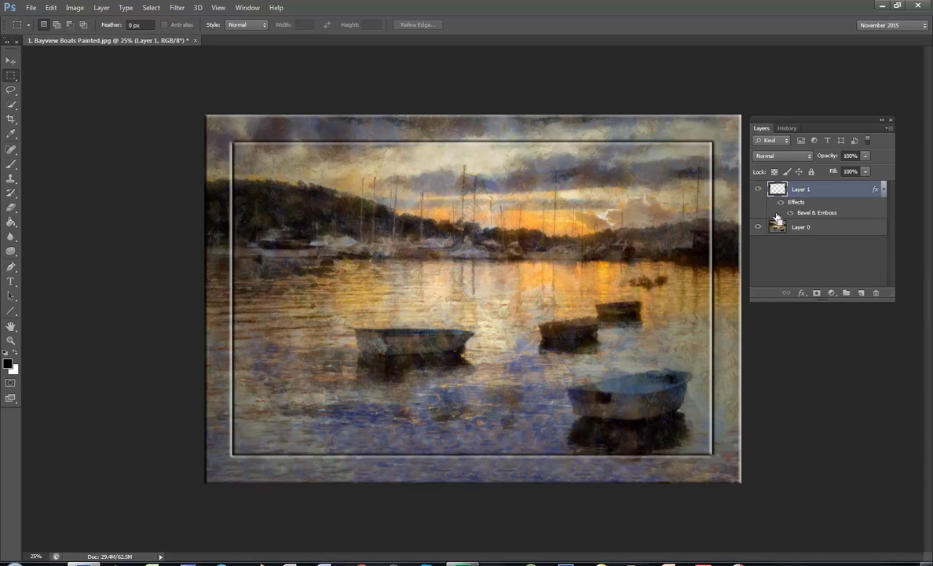
pyautogui.keyDown('ctrl'); pyautogui.click(780, 190); pyautogui.keyUp('ctrl')
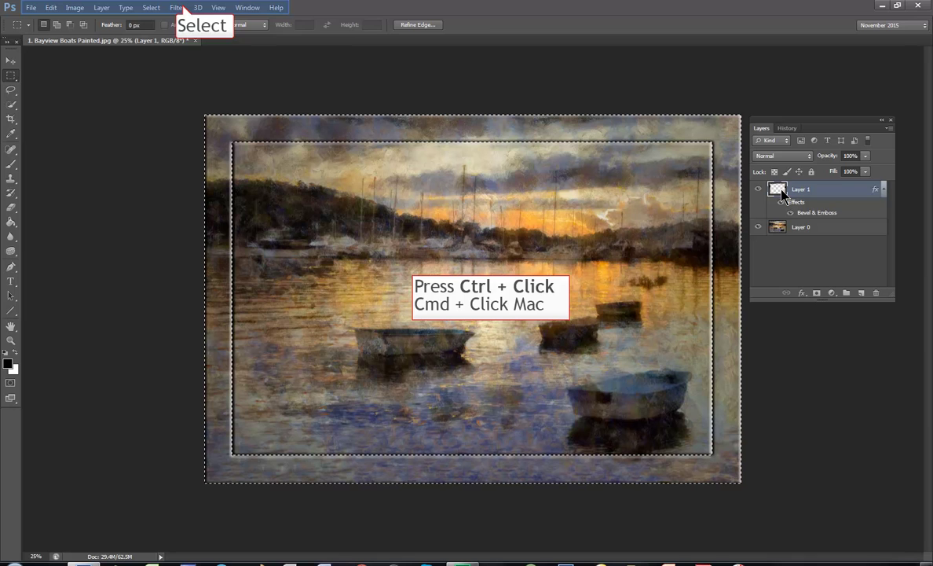
pyautogui.click(180, 8)
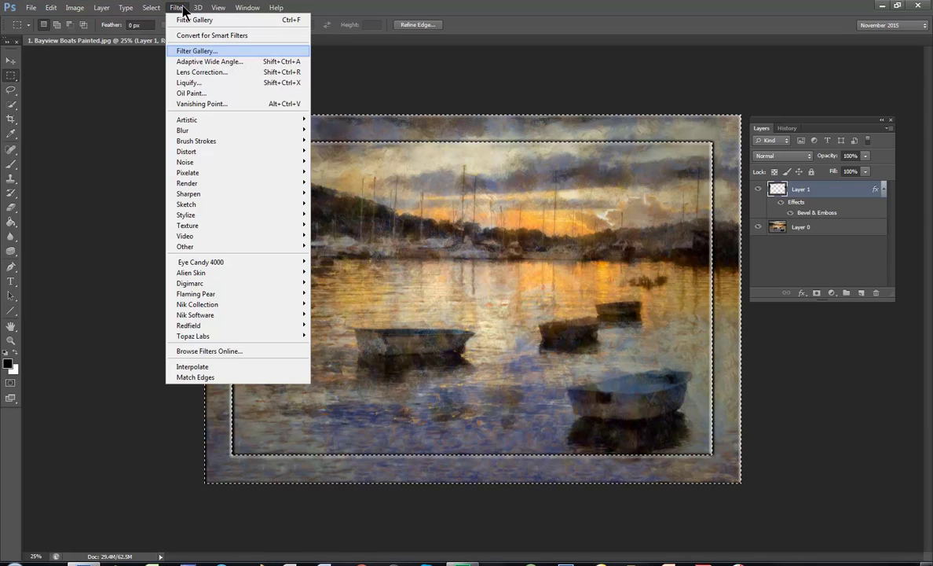
# Apply the Glass filter to the frame: Distortion 20, Smoothness 5, Tiny Lens texture, 200% scaling.
pyautogui.click(192, 50)
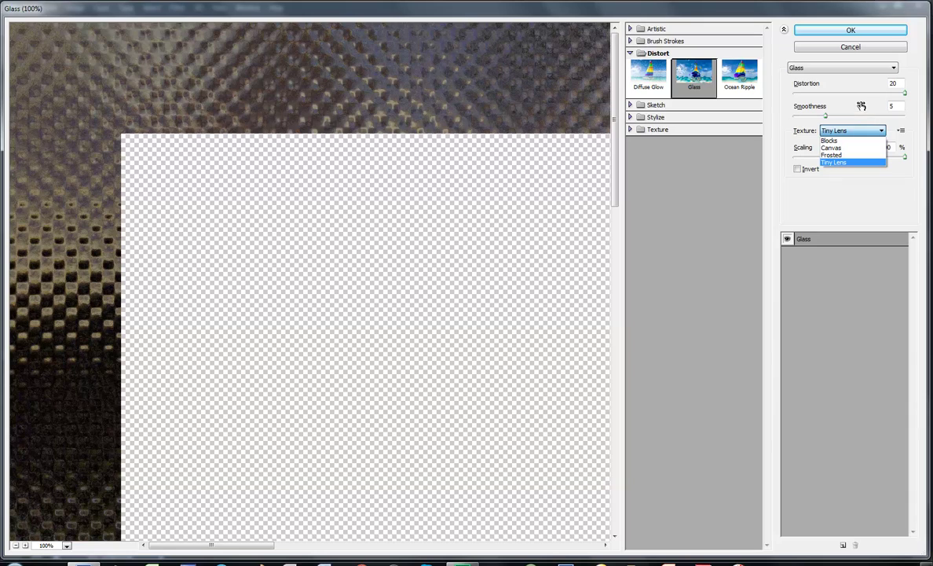
pyautogui.click(861, 91)
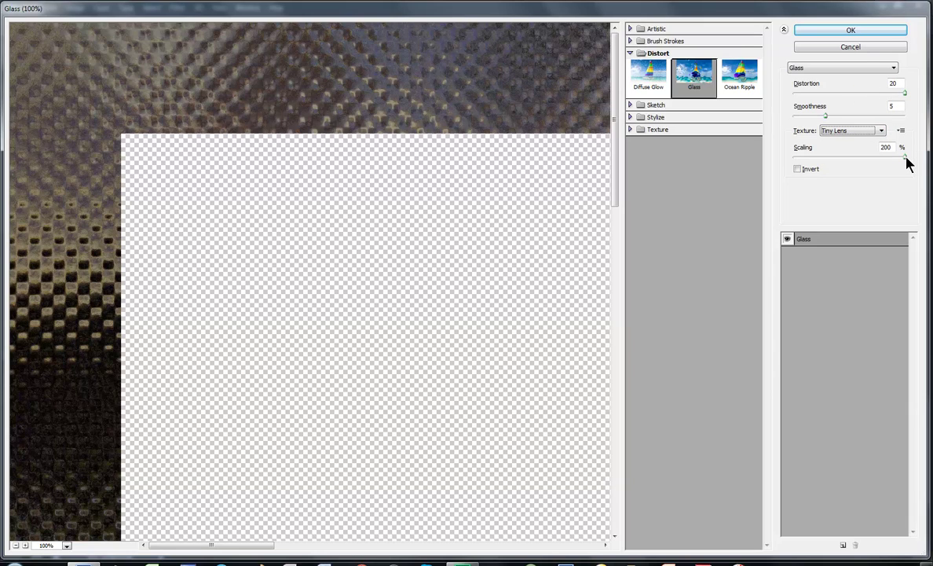
pyautogui.click(862, 32)
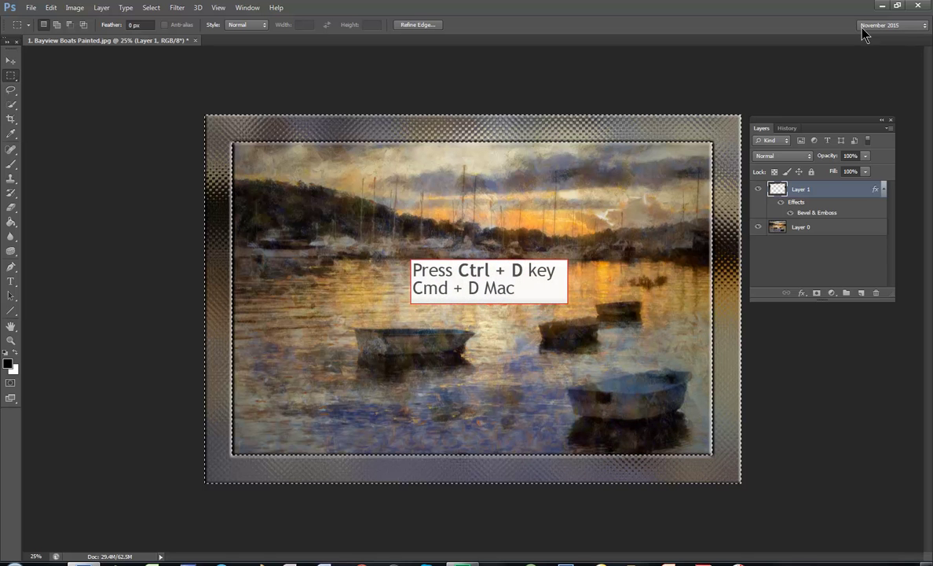
# Deselect the frame, then toggle Layer 1's visibility off and on to compare.
pyautogui.hotkey('ctrl', 'd')
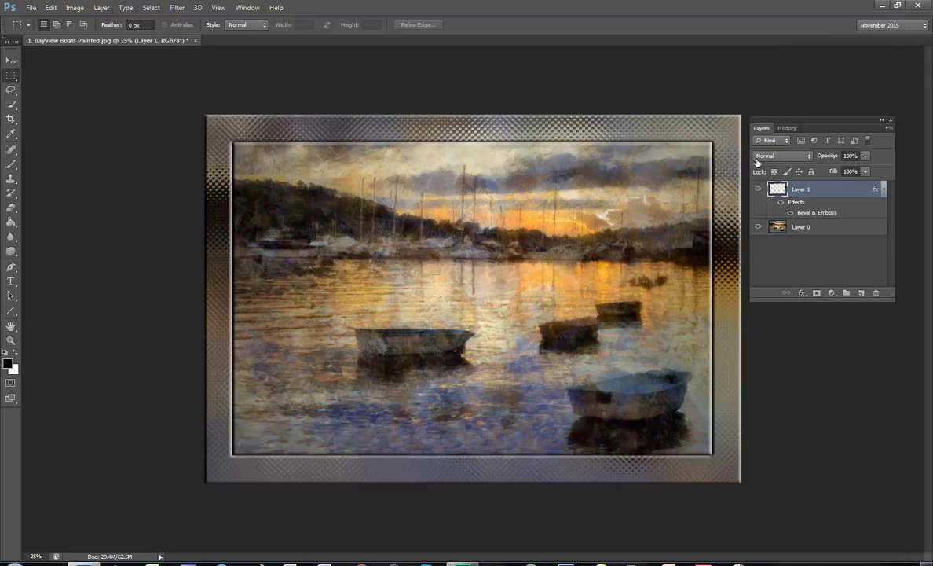
pyautogui.click(757, 189)
pyautogui.click(757, 189)
# Duplicate Layer 0 and scale the copy to about 90% × 85% to fit inside the frame.
pyautogui.click(809, 226)
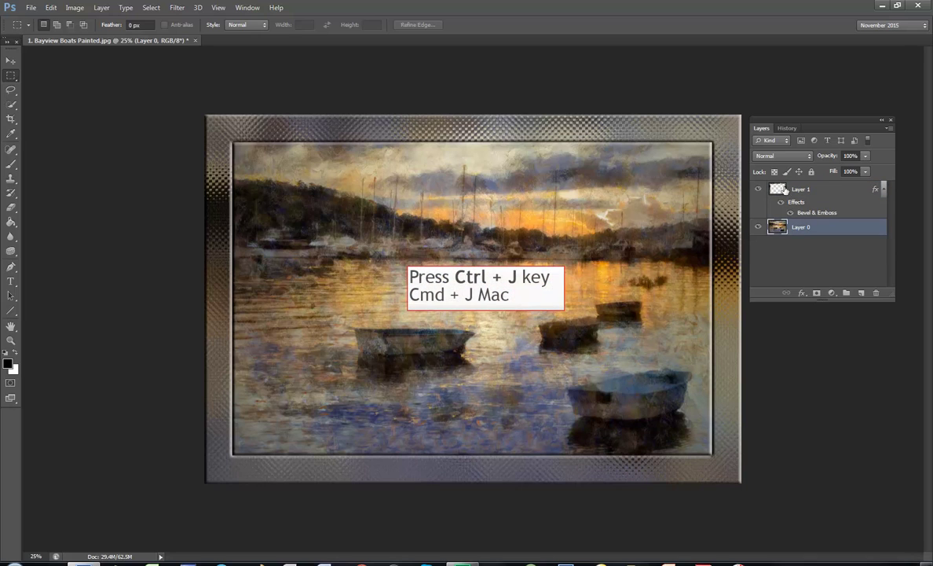
pyautogui.hotkey('ctrl', 'j')
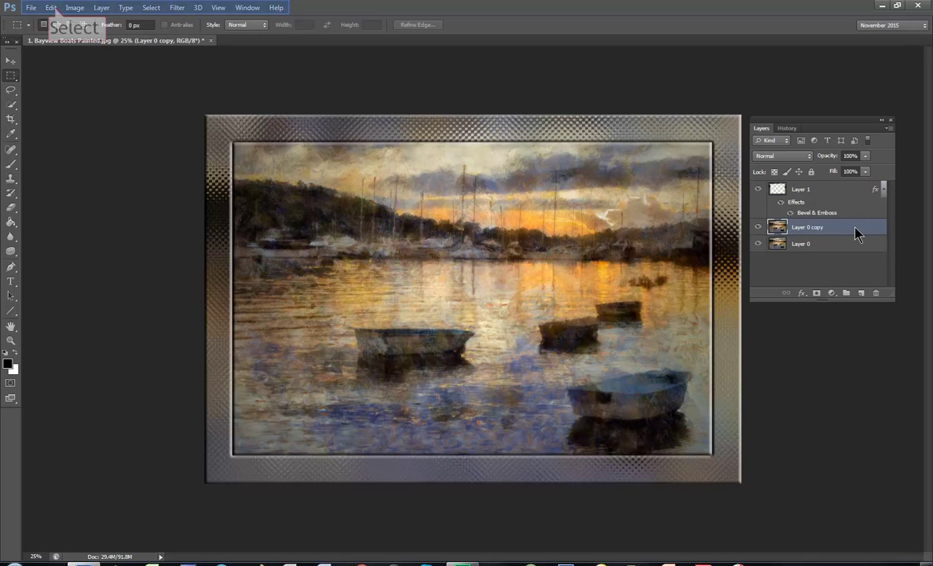
pyautogui.click(51, 7)
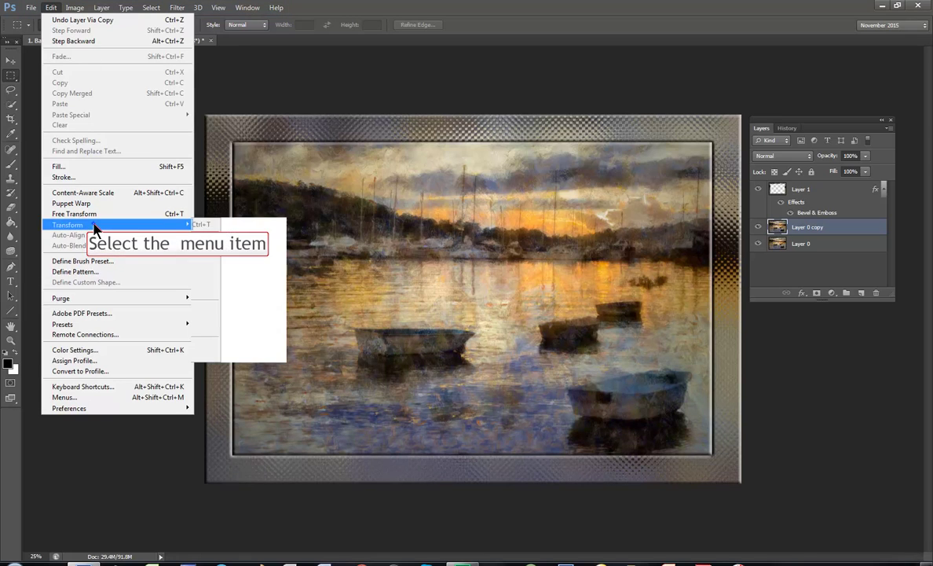
pyautogui.moveTo(176, 224)
pyautogui.click(219, 242)
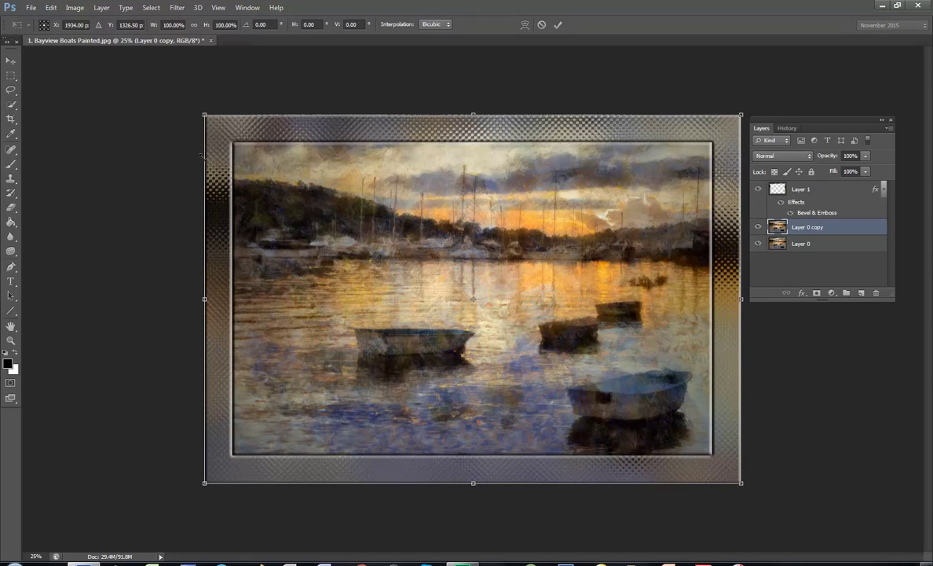
pyautogui.moveTo(204, 115); pyautogui.dragTo(230, 141)
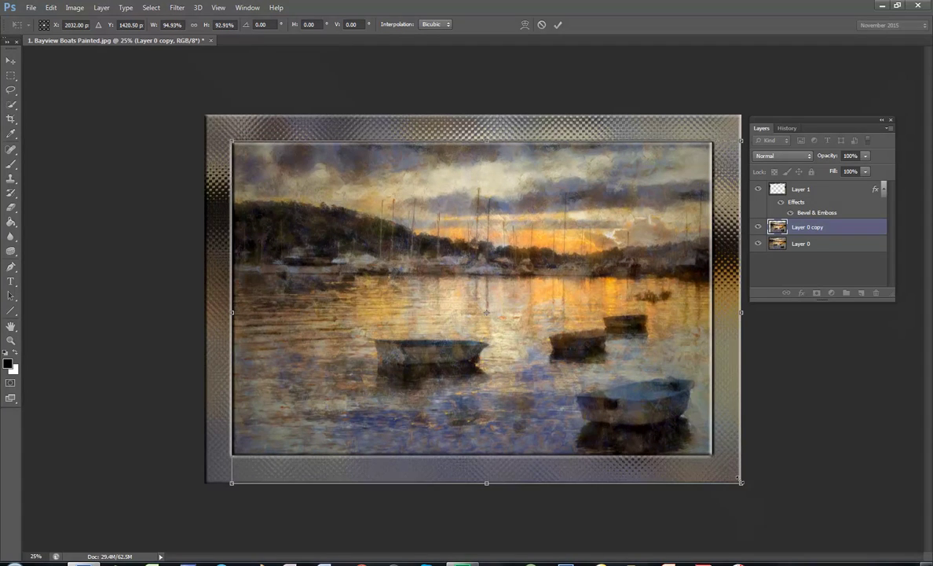
pyautogui.moveTo(743, 484); pyautogui.dragTo(714, 456)
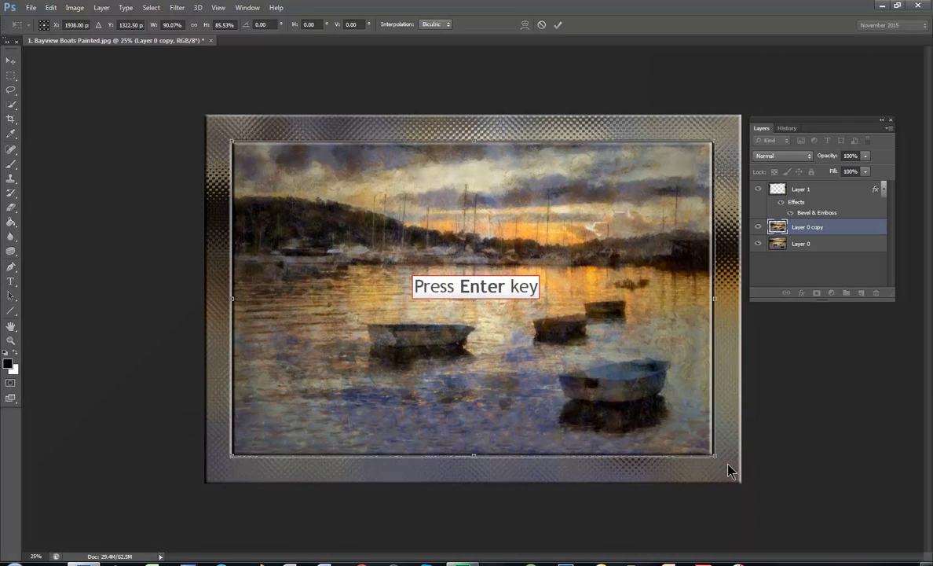
pyautogui.press('Return')
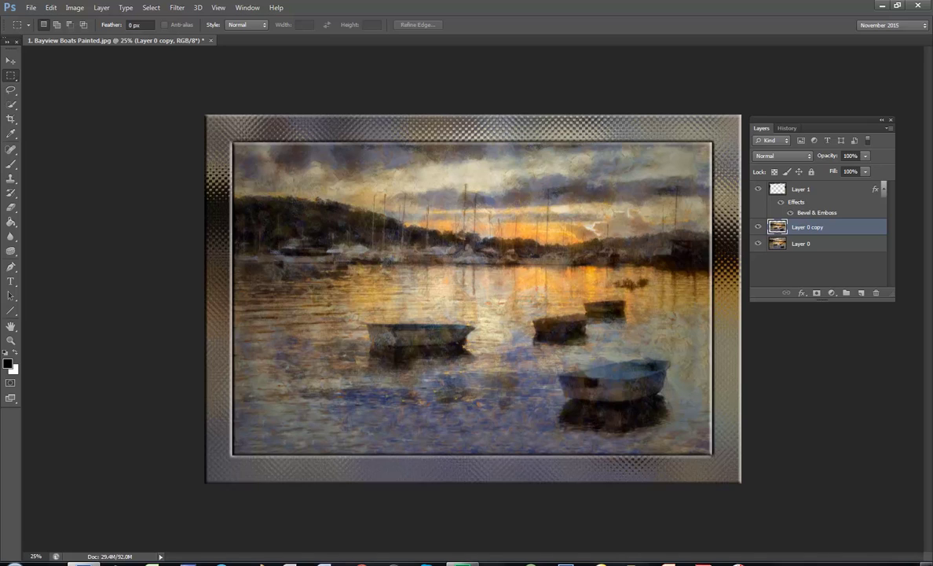
pyautogui.click(809, 190)
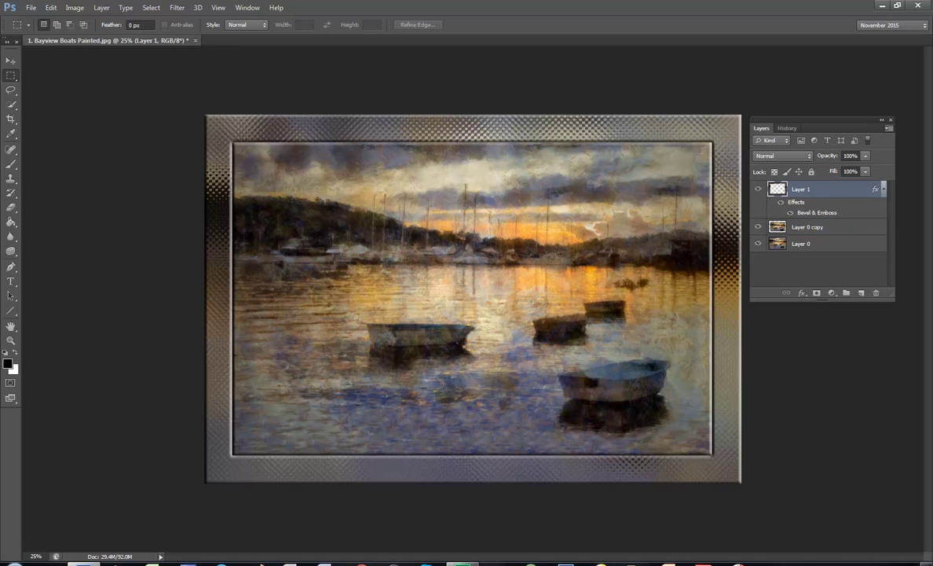